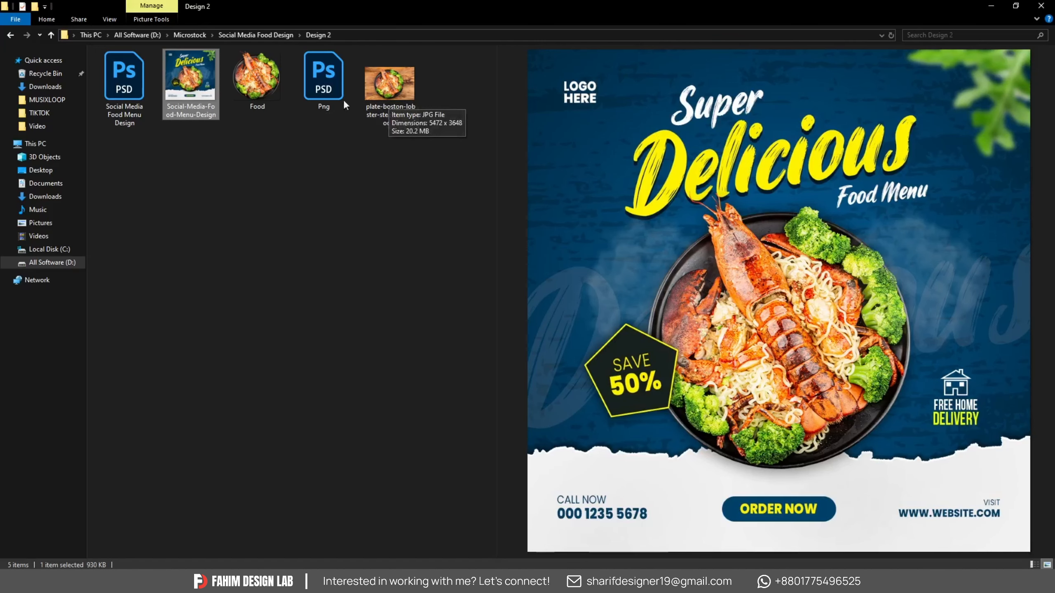
# Preview the original lobster plate photo and the cut-out Food image in the Design 2 folder.
pyautogui.click(395, 94)
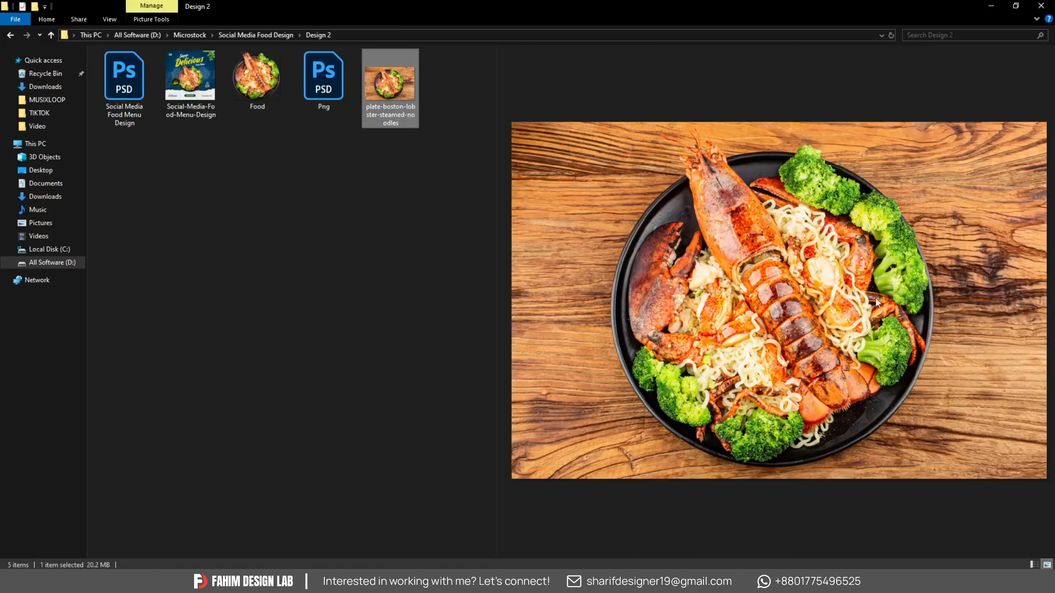
pyautogui.click(261, 97)
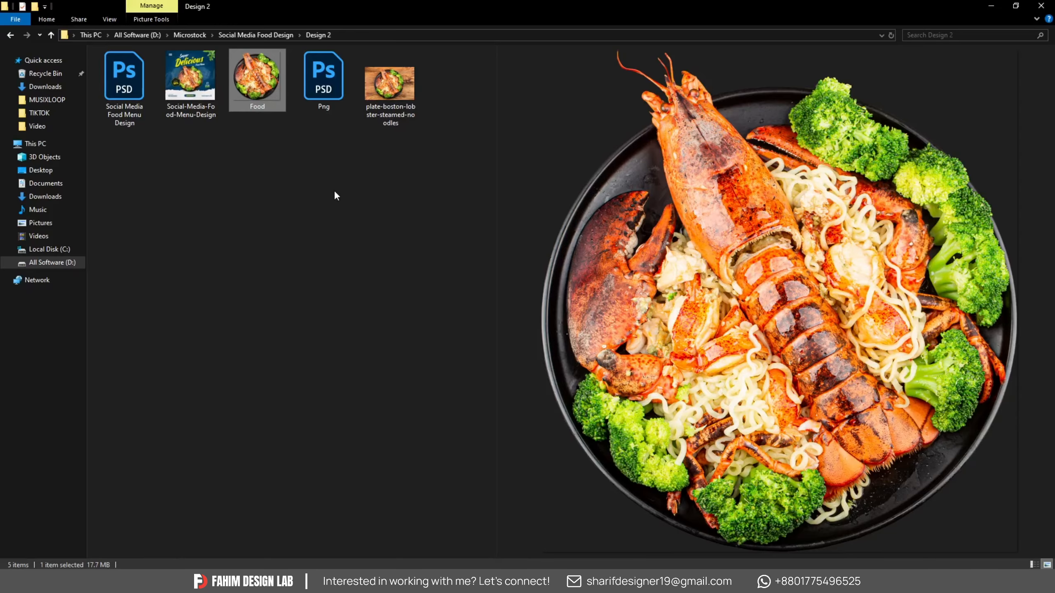
pyautogui.click(367, 262)
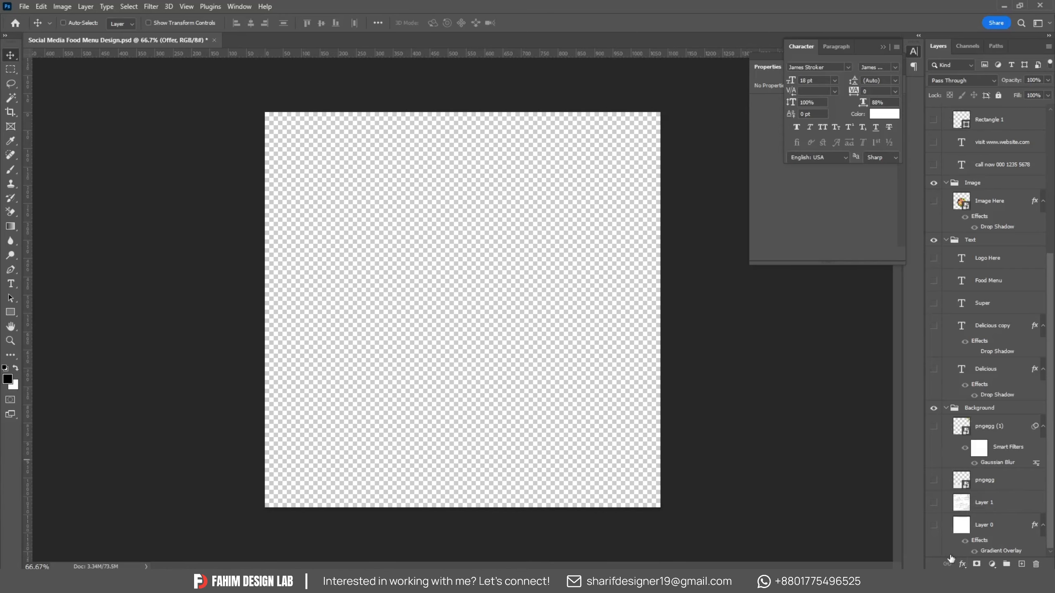
# Show Layer 0 in the Background group and review its radial Gradient Overlay settings and gradient colours.
pyautogui.click(933, 526)
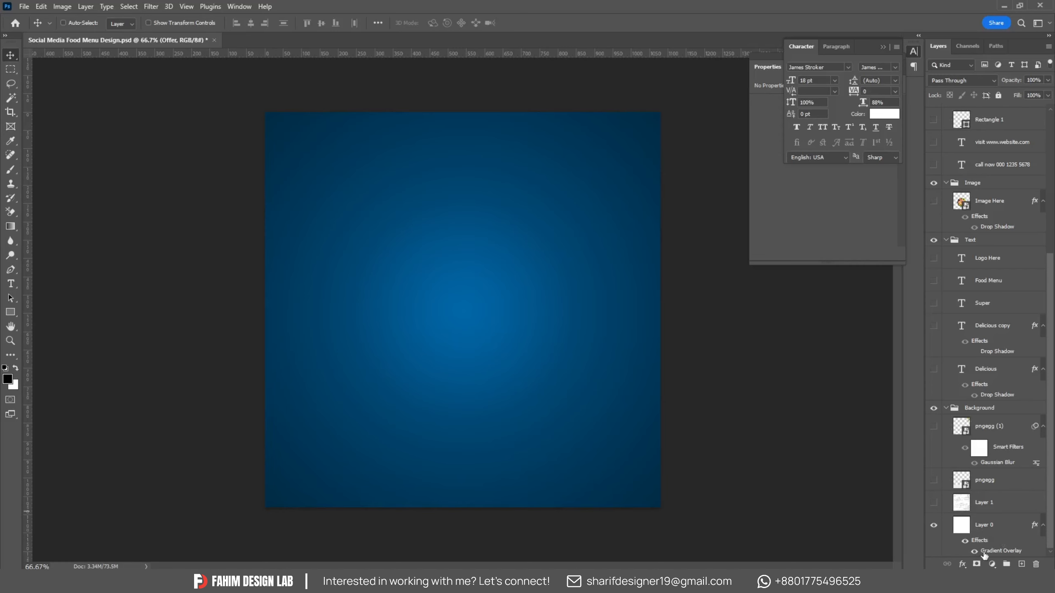
pyautogui.click(1010, 527)
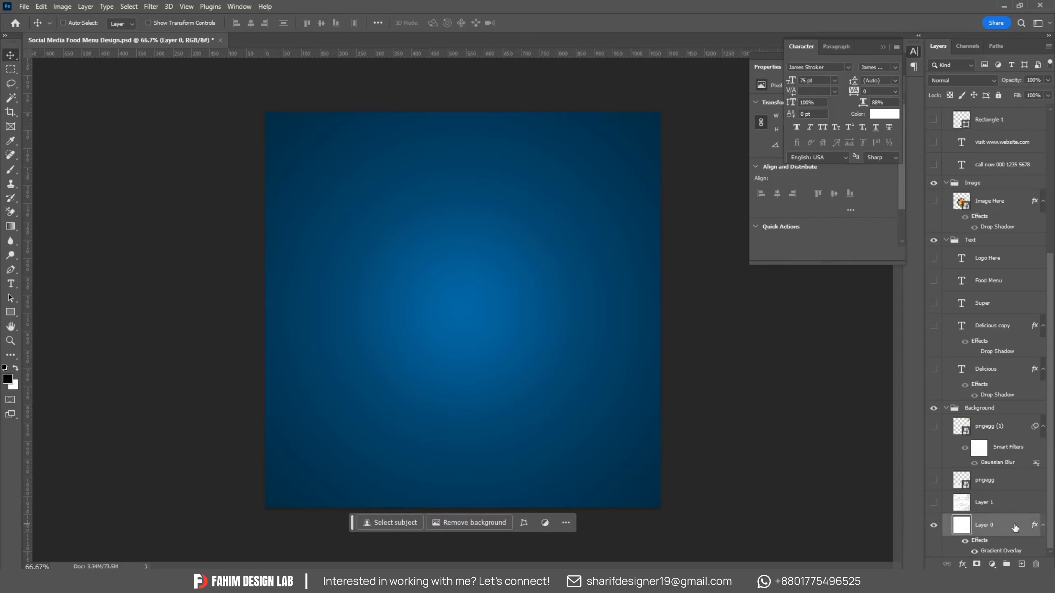
pyautogui.doubleClick(1014, 527)
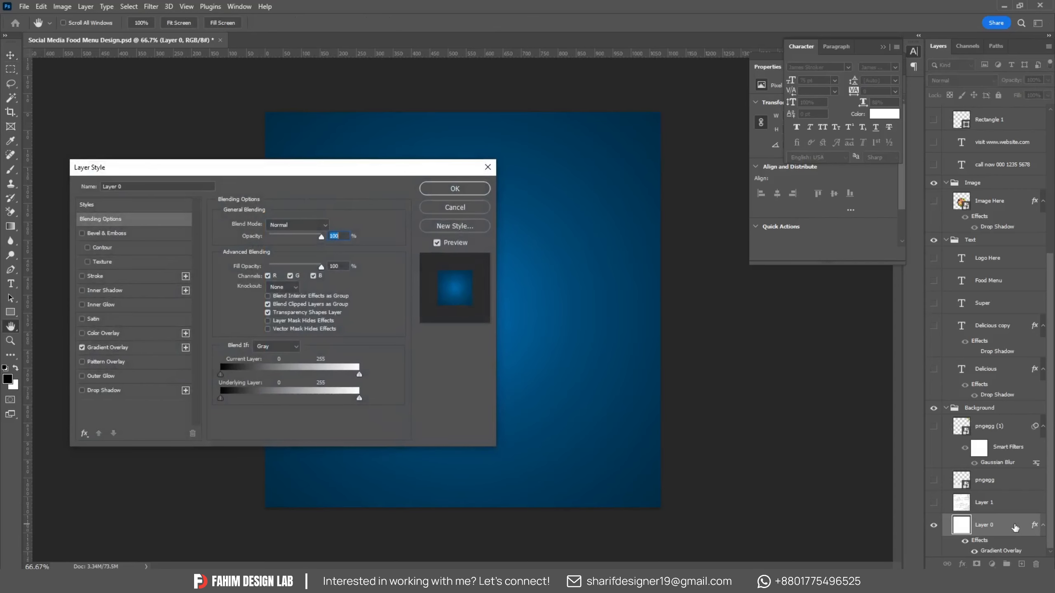
pyautogui.click(111, 352)
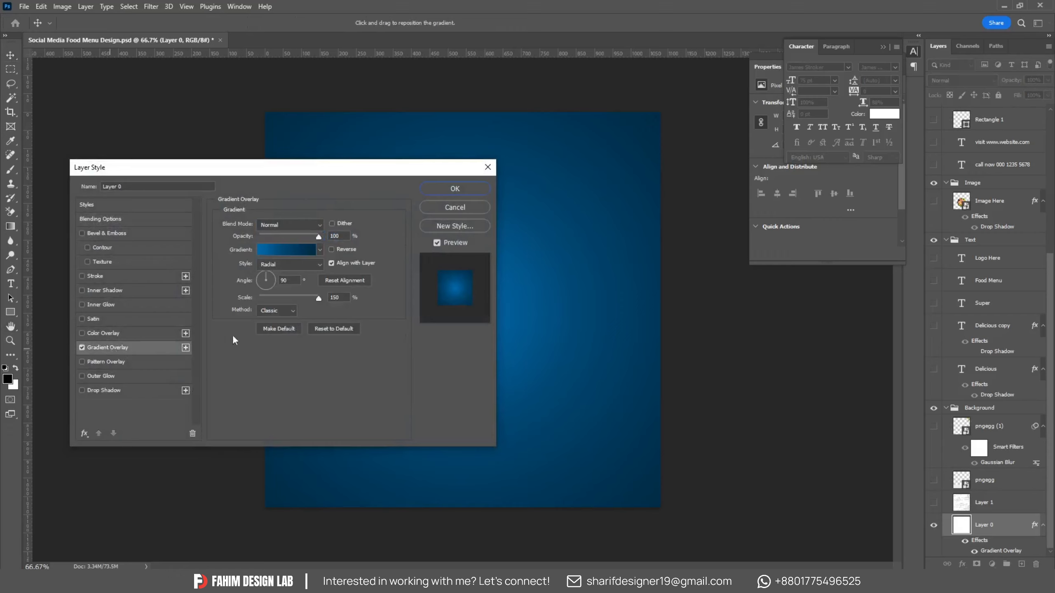
pyautogui.click(275, 250)
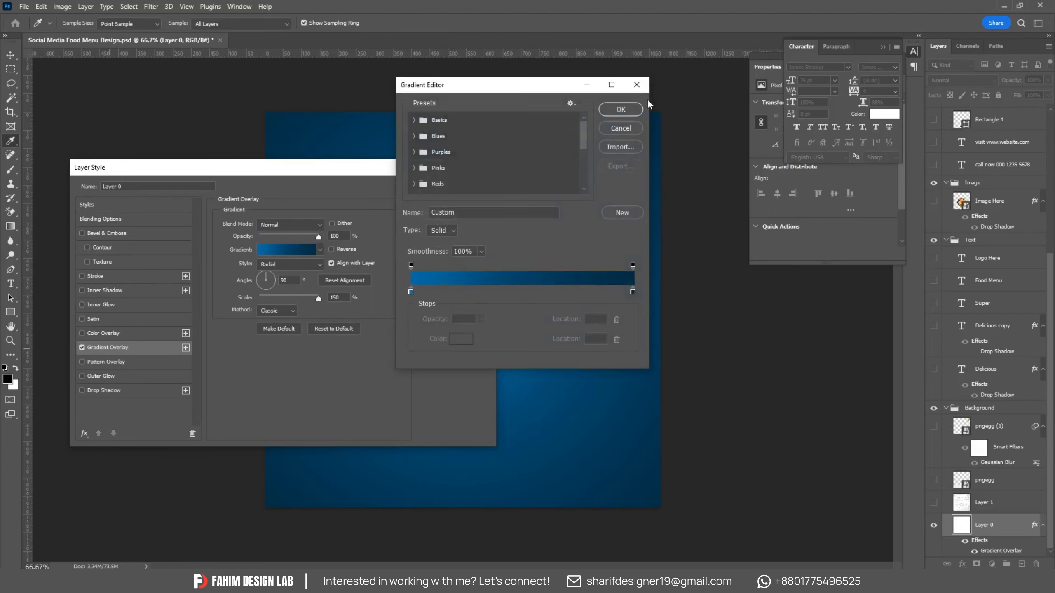
pyautogui.click(620, 110)
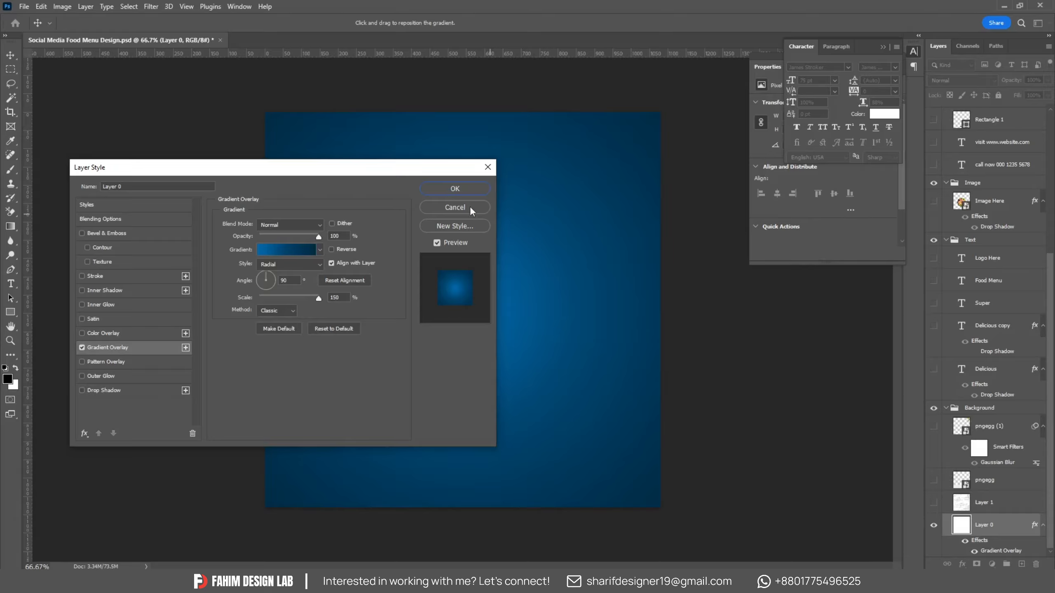
pyautogui.click(455, 190)
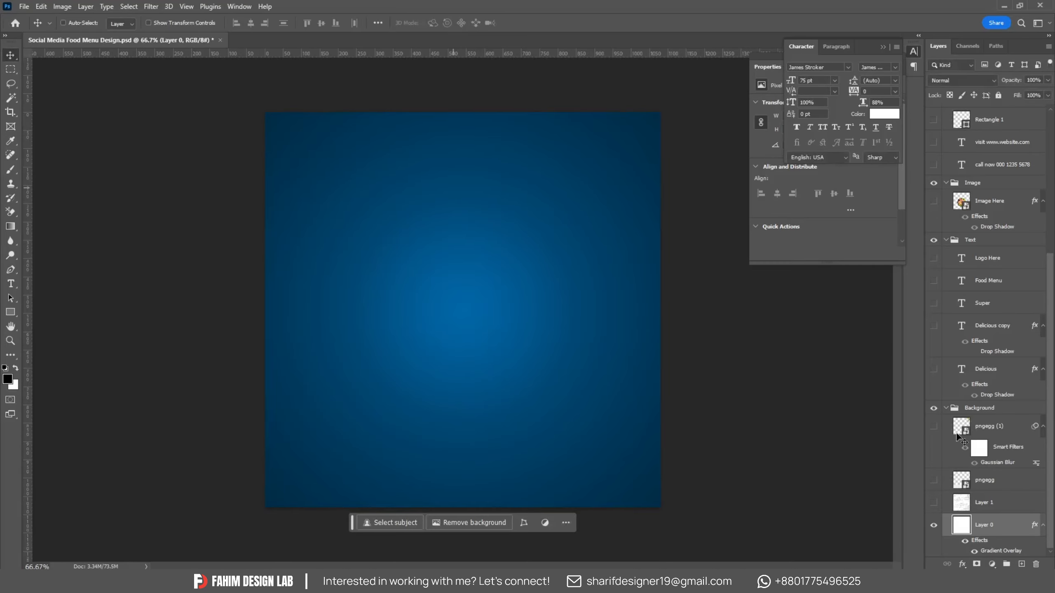
# Show the grunge texture on Layer 1 and check its blend mode, keeping it on Multiply.
pyautogui.click(933, 504)
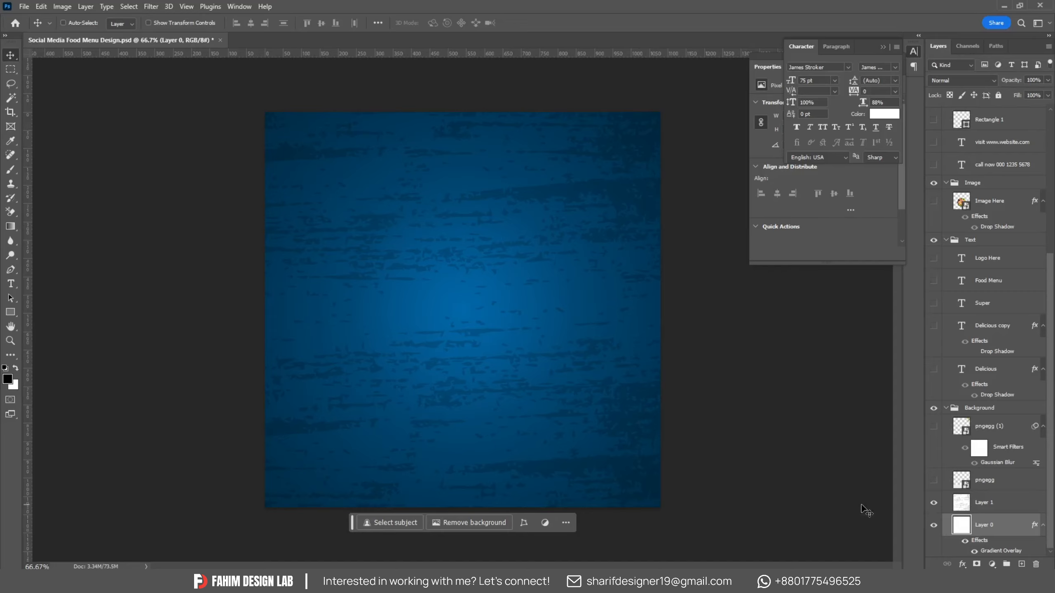
pyautogui.click(982, 502)
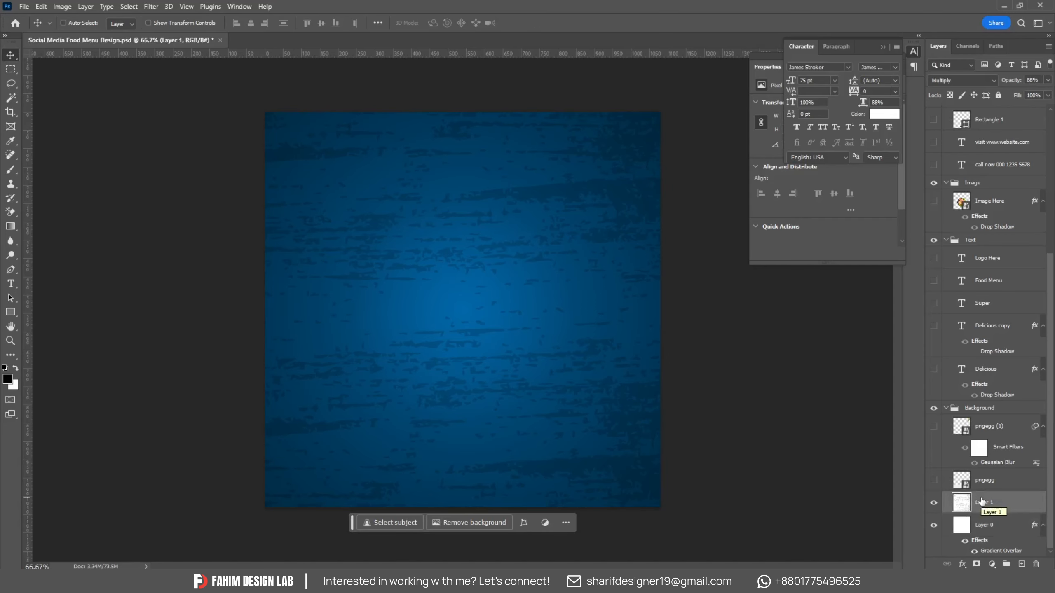
pyautogui.click(947, 82)
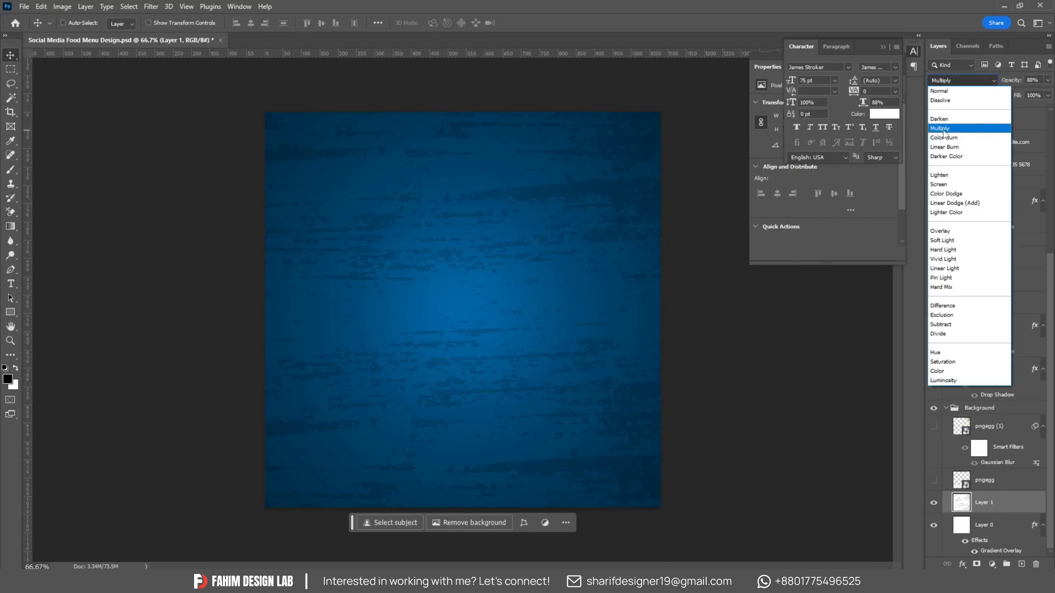
pyautogui.click(781, 397)
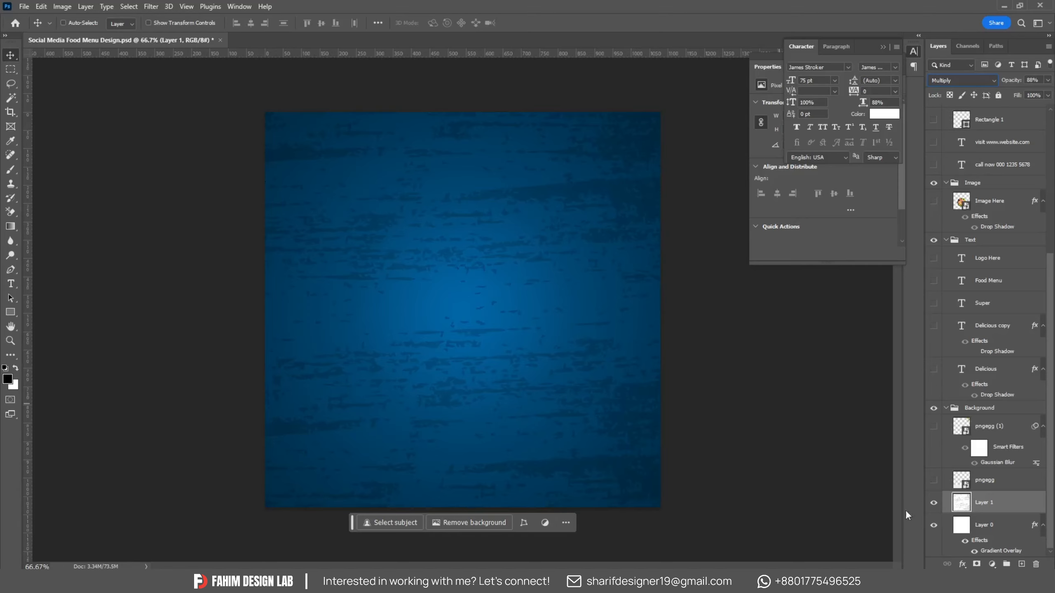
# Show the torn-paper layer pngegg and the food picture layer Image Here.
pyautogui.click(933, 482)
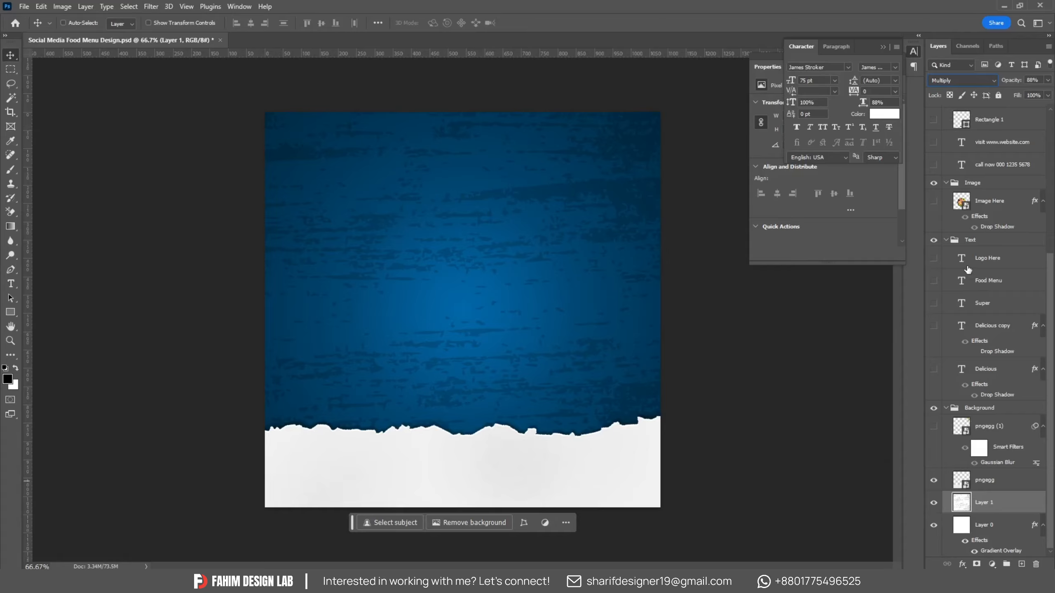
pyautogui.click(933, 202)
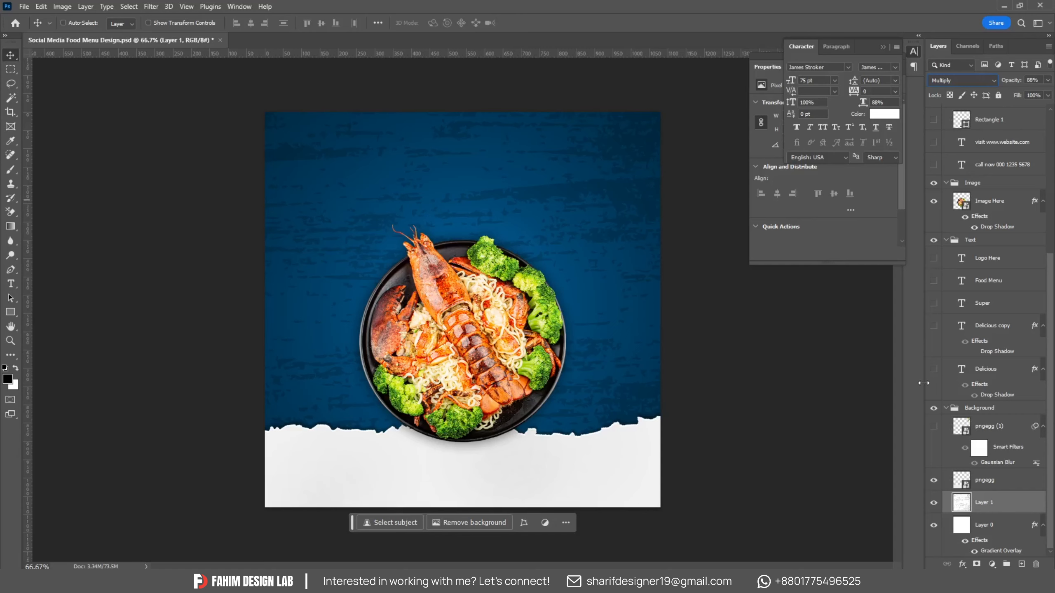
# Show all the layers of the Text group: Super, Delicious copy, Delicious, Food Menu and Logo Here.
pyautogui.click(934, 305)
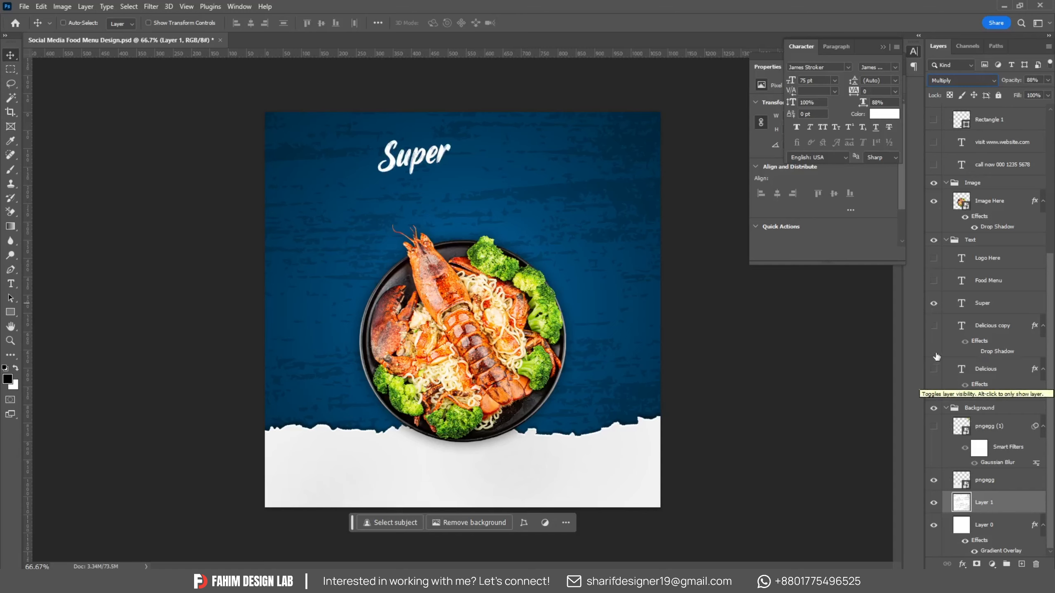
pyautogui.click(934, 326)
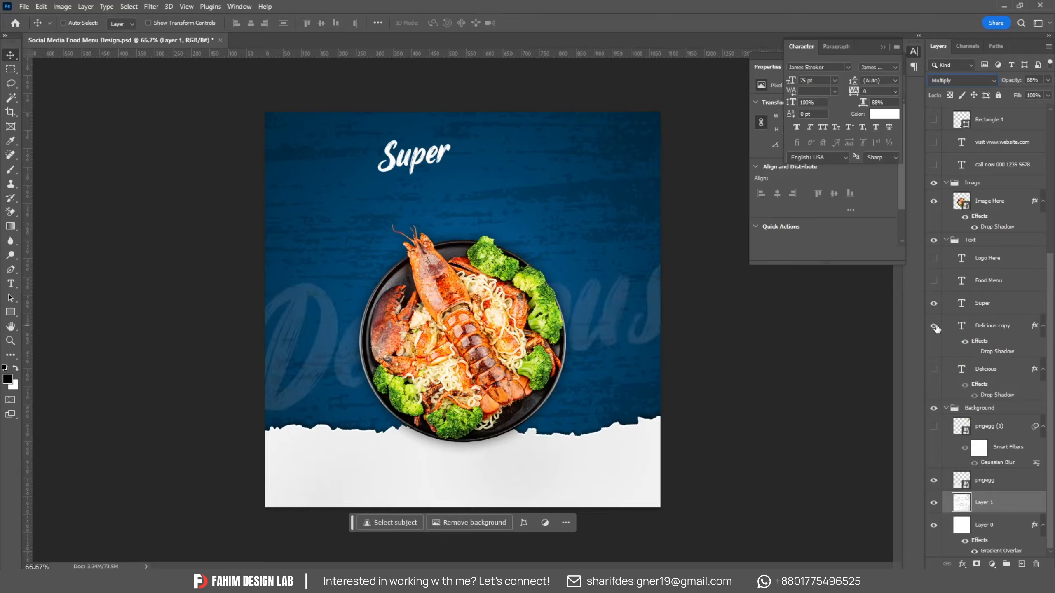
pyautogui.click(934, 370)
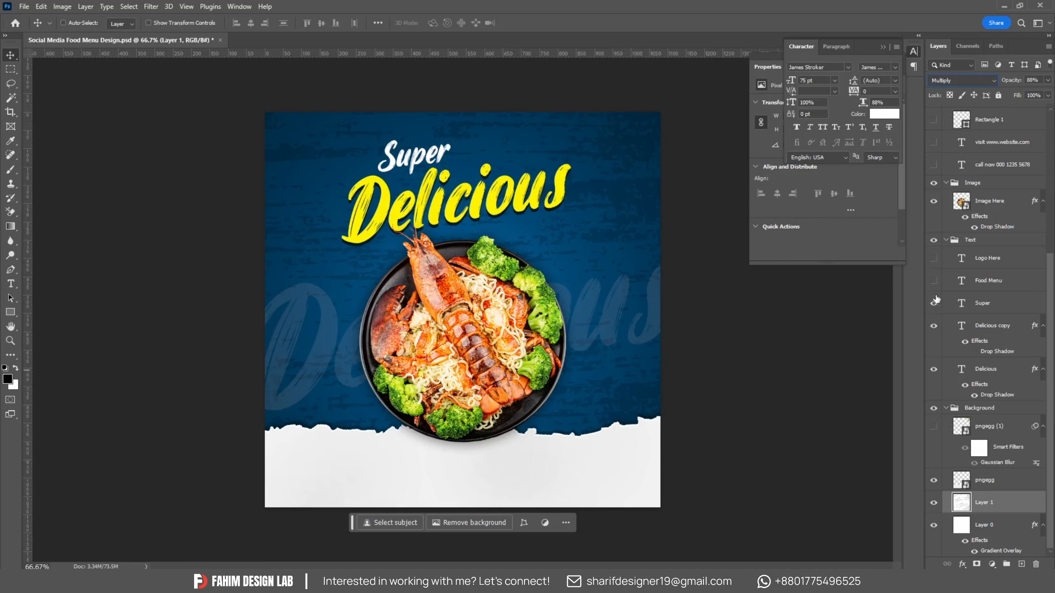
pyautogui.click(934, 281)
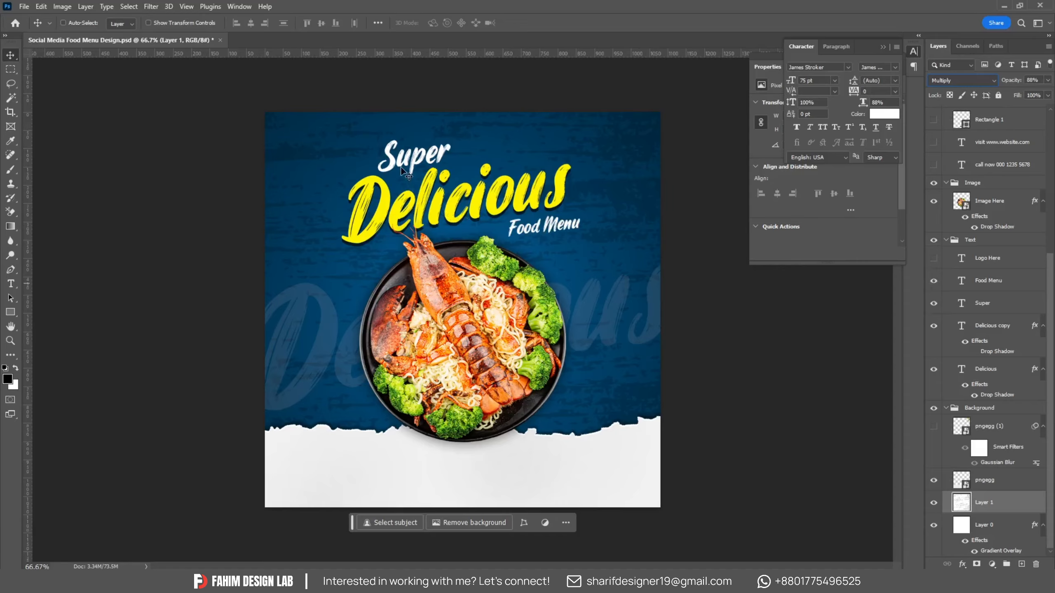
pyautogui.click(934, 258)
# Show the leaf layer pngegg (1) and compare it with and without its smart filters, leaving them on.
pyautogui.click(934, 427)
pyautogui.click(965, 452)
pyautogui.click(964, 449)
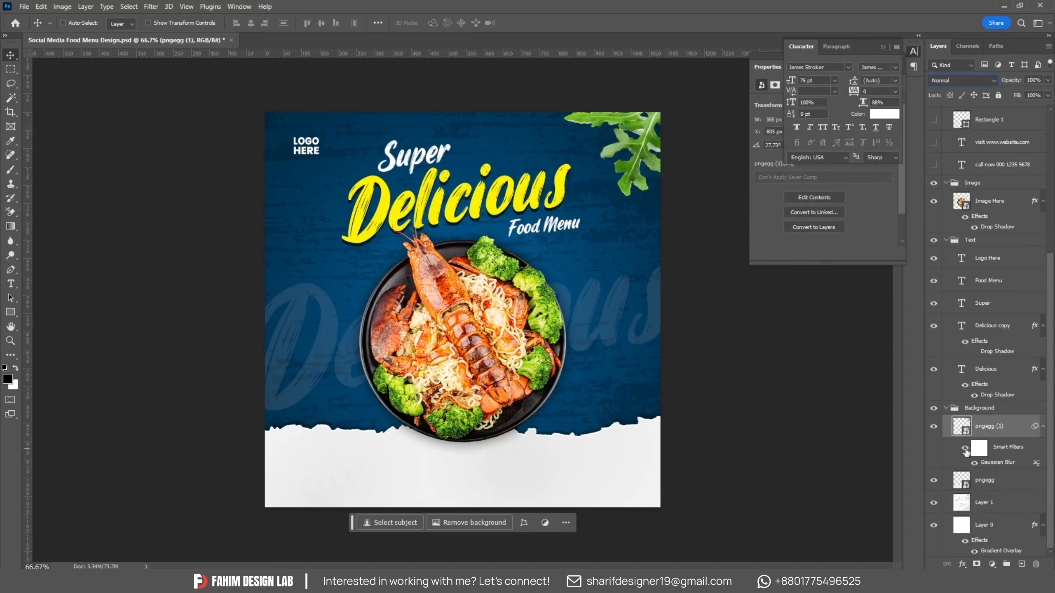
pyautogui.click(964, 449)
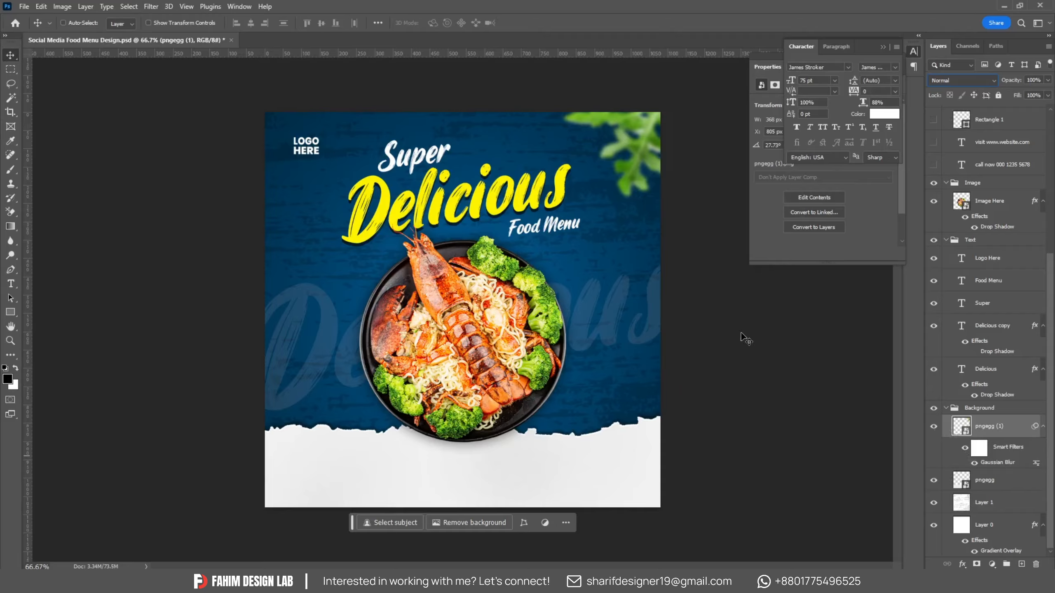
# Show both smoke layers, pngegg (2) copy and pngegg (2), in the Smoke group.
pyautogui.scroll(3, 962, 380)
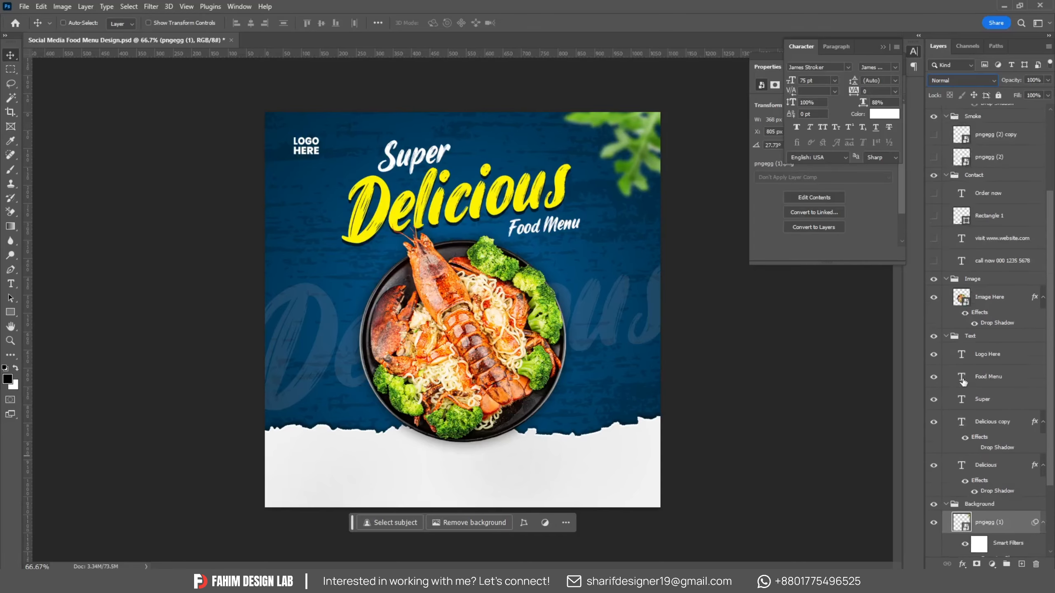
pyautogui.scroll(5, 963, 380)
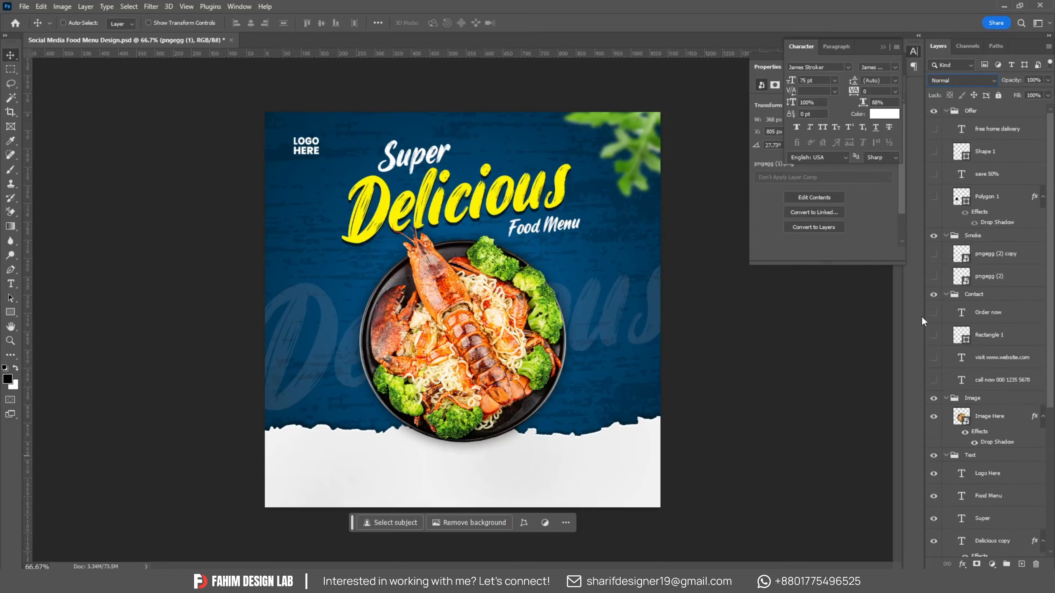
pyautogui.click(933, 255)
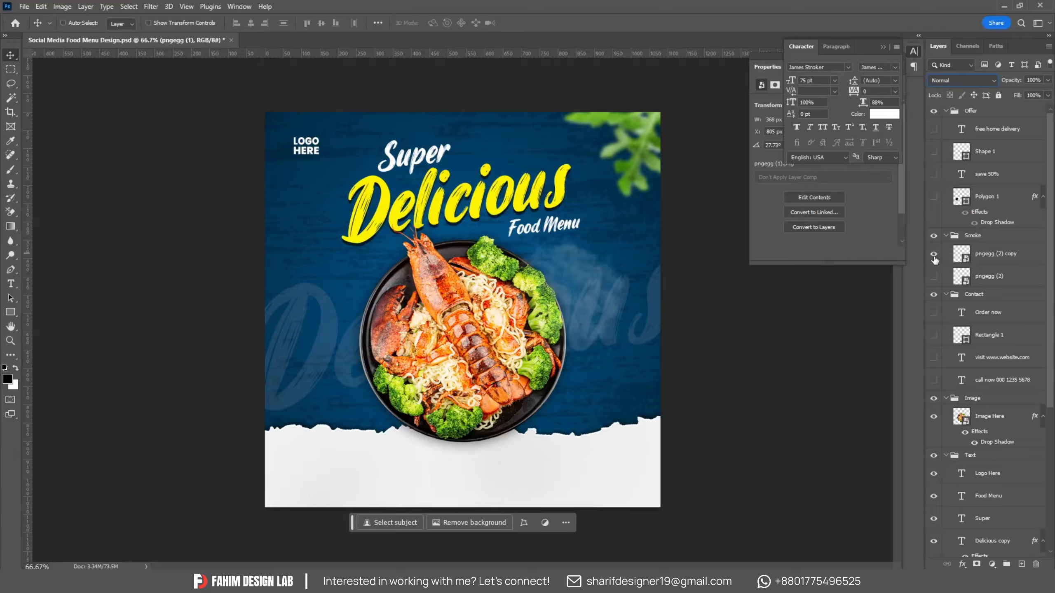
pyautogui.click(934, 276)
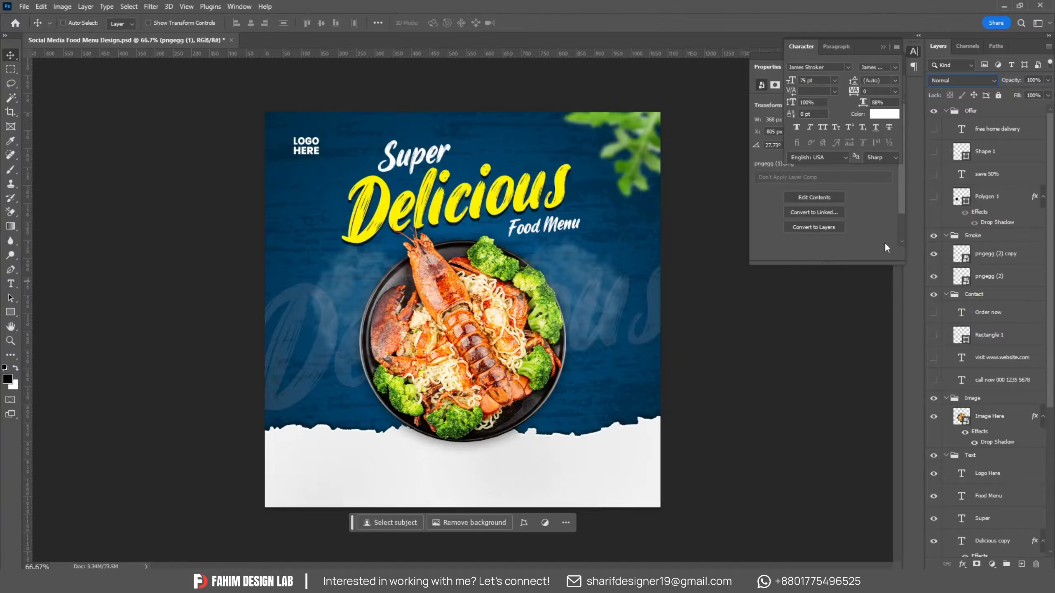
# Show the Offer group's layers: Polygon 1, save 50%, Shape 1 and free home delivery.
pyautogui.click(934, 199)
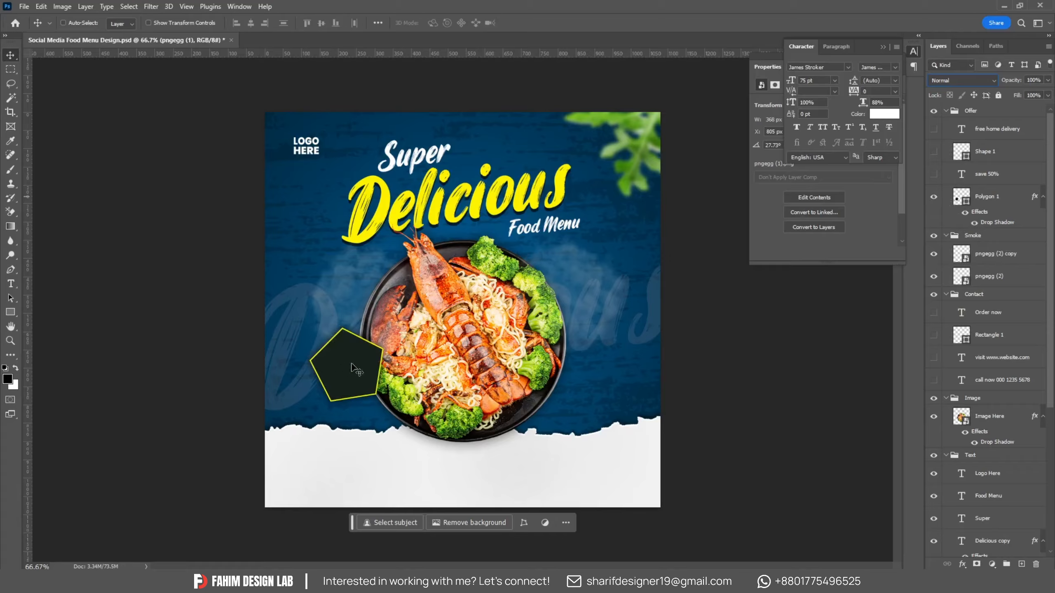
pyautogui.click(933, 175)
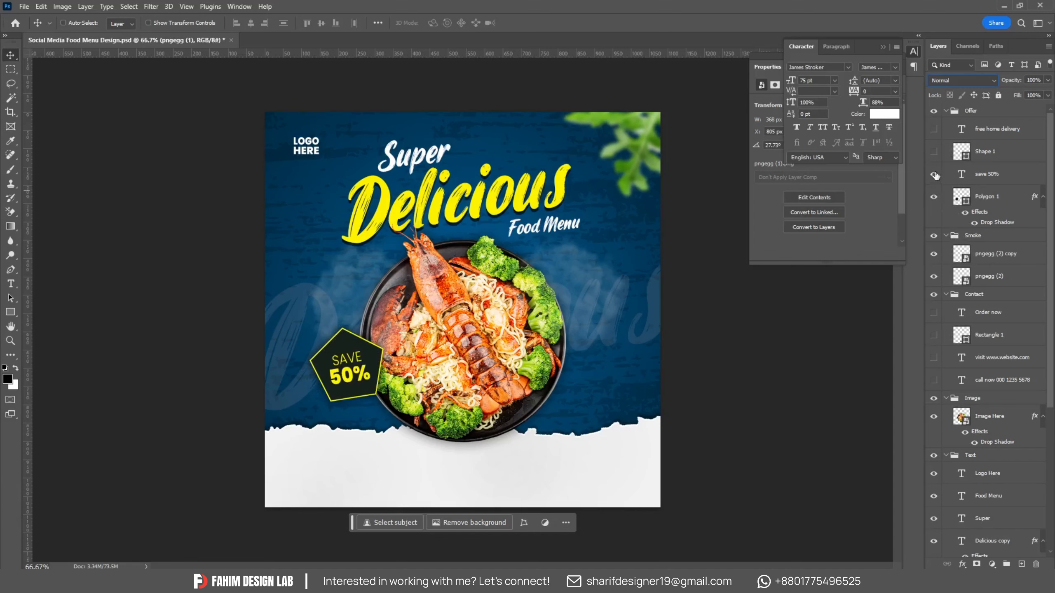
pyautogui.click(933, 151)
pyautogui.click(933, 129)
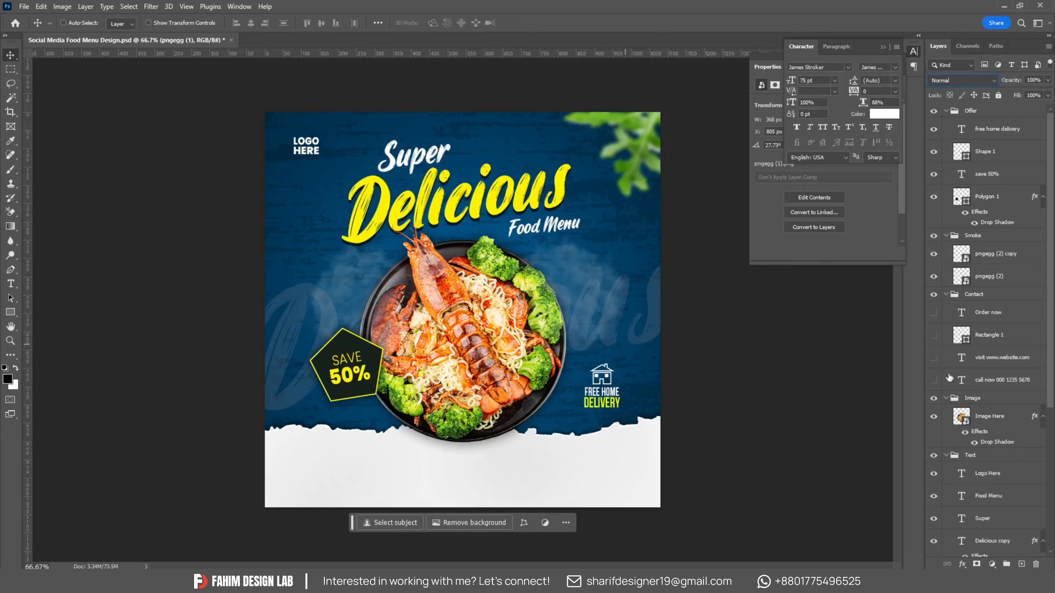
# Show the Contact group's layers: Rectangle 1, Order now, the website text and the call now text.
pyautogui.click(933, 336)
pyautogui.click(933, 313)
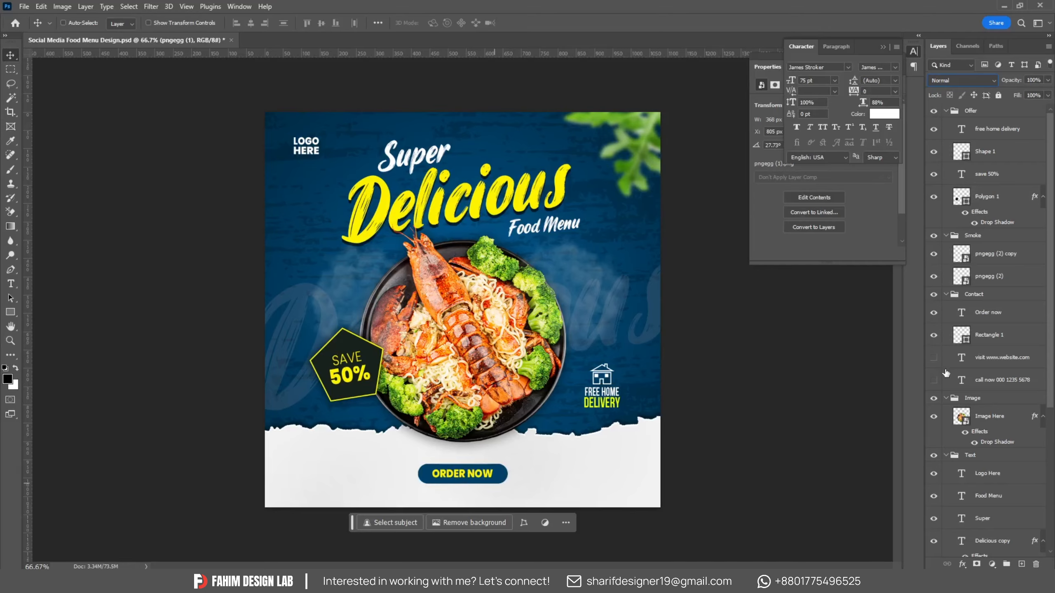
pyautogui.click(934, 359)
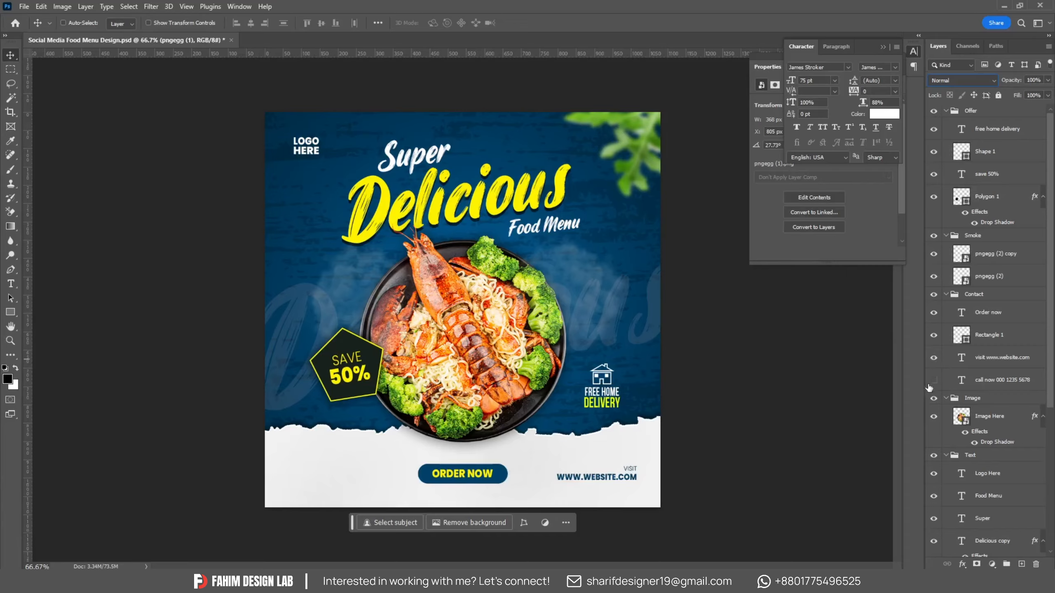
pyautogui.click(934, 380)
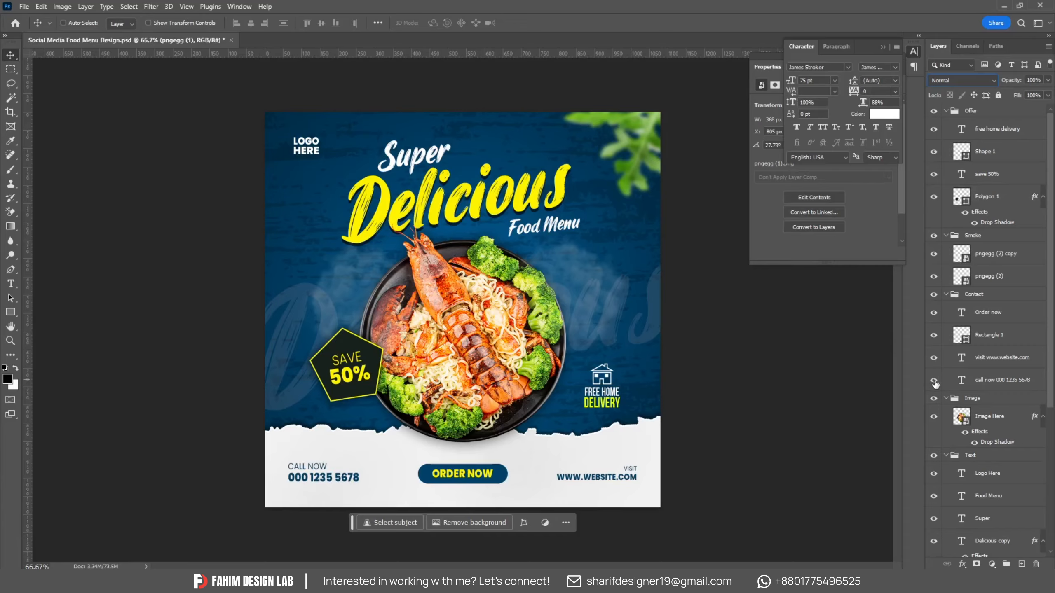
# Collapse the Smoke, Offer, Contact, Image, Text and Background layer groups and leave no layer selected.
pyautogui.click(946, 235)
pyautogui.click(946, 111)
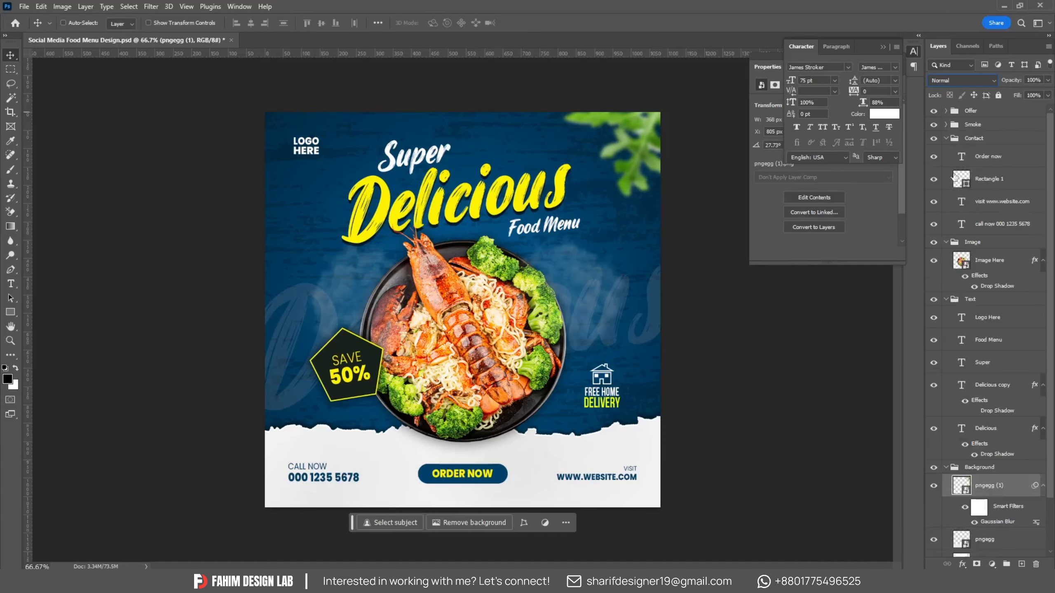
pyautogui.click(946, 139)
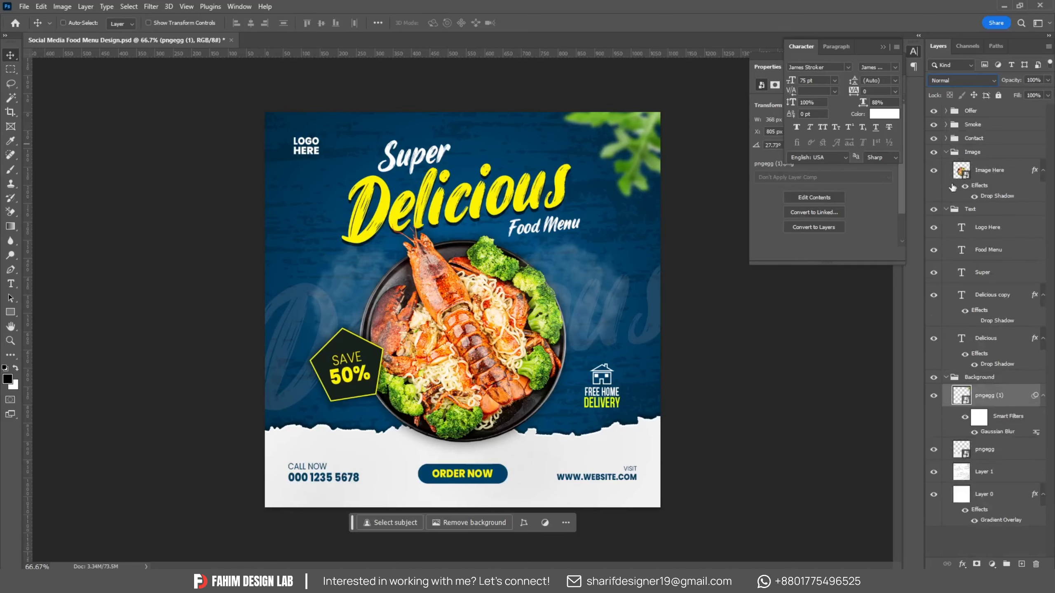
pyautogui.click(946, 153)
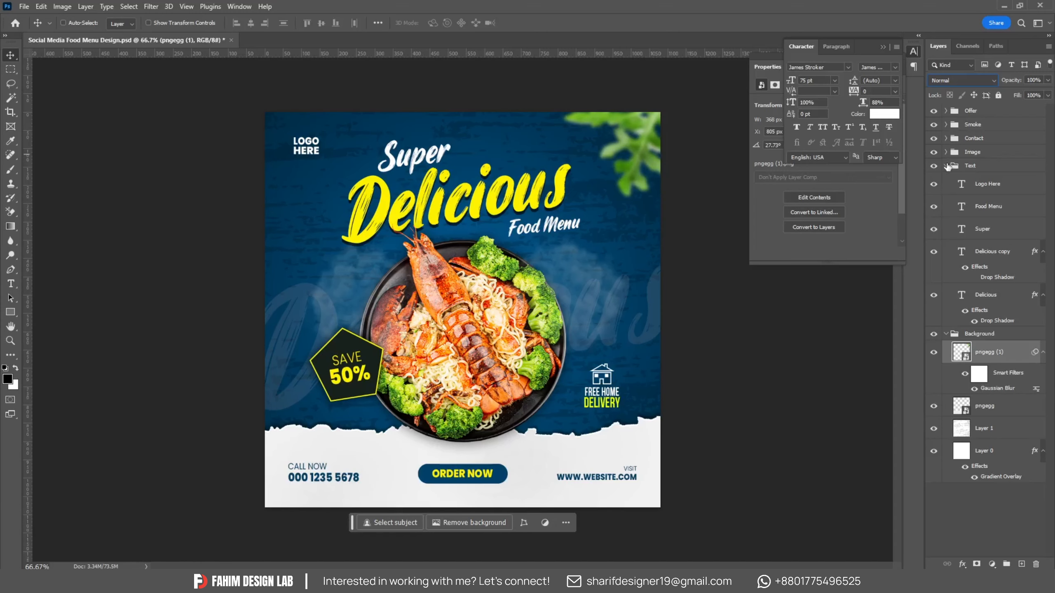
pyautogui.click(946, 166)
pyautogui.click(946, 179)
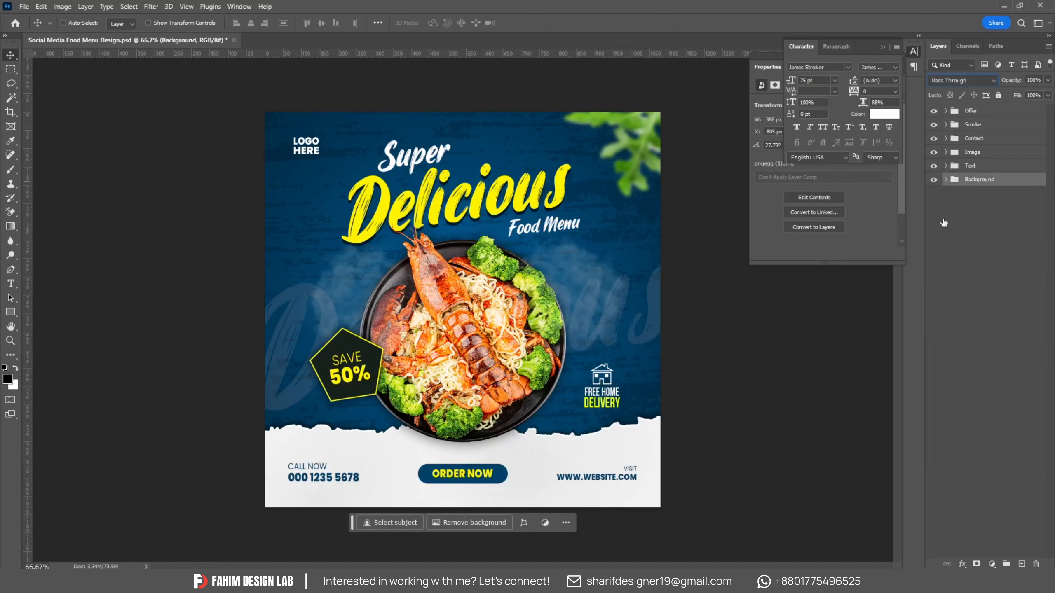
pyautogui.click(961, 294)
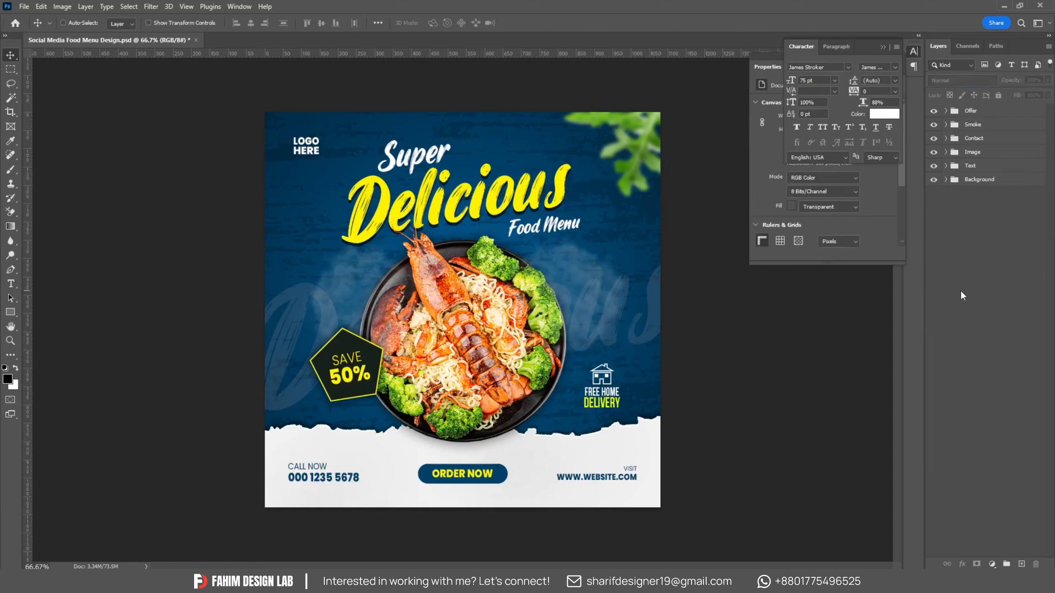
# Hide the floating Character and Properties panels and examine the finished food menu design up close at 100% and as a whole at 66.67%.
pyautogui.click(913, 53)
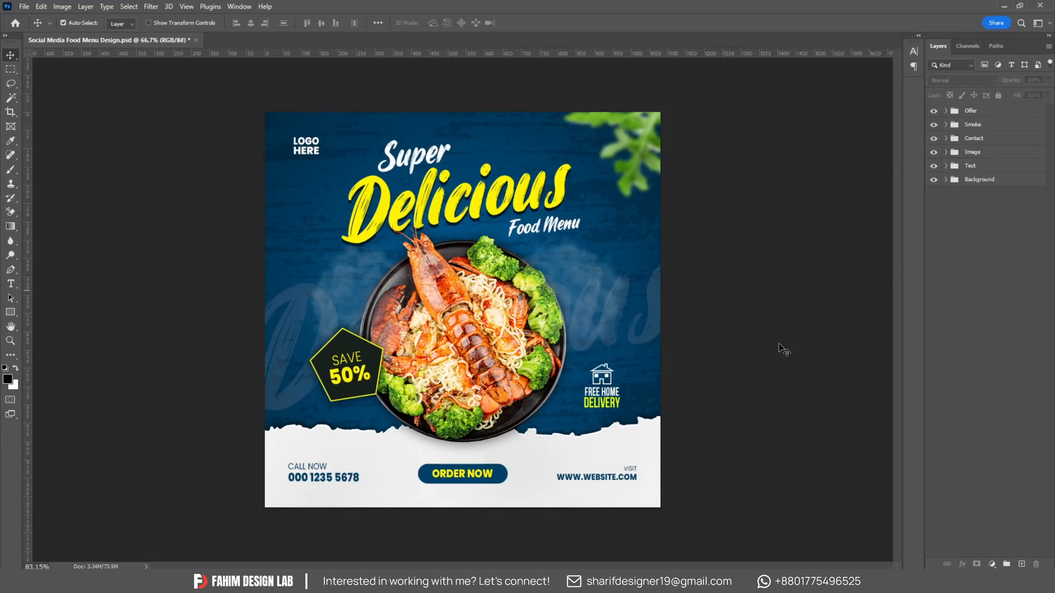
pyautogui.hotkey('ctrl', '0')
pyautogui.hotkey('ctrl', '-')
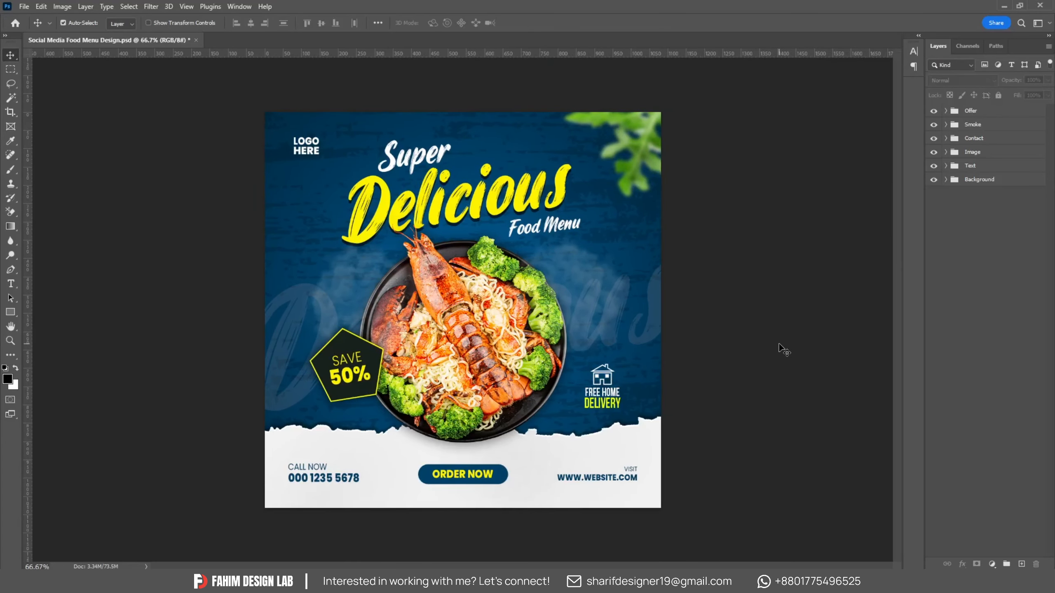
pyautogui.hotkey('ctrl', '1')
pyautogui.hotkey('ctrl', '-')
pyautogui.hotkey('ctrl', '0')
pyautogui.hotkey('ctrl', '-')
pyautogui.hotkey('ctrl', '0')
pyautogui.hotkey('ctrl', '-')
pyautogui.hotkey('ctrl', '+')
pyautogui.hotkey('ctrl', '-')
pyautogui.press('ctrl')
pyautogui.hotkey('ctrl', '+')
pyautogui.hotkey('ctrl', '-')
pyautogui.hotkey('ctrl', '+')
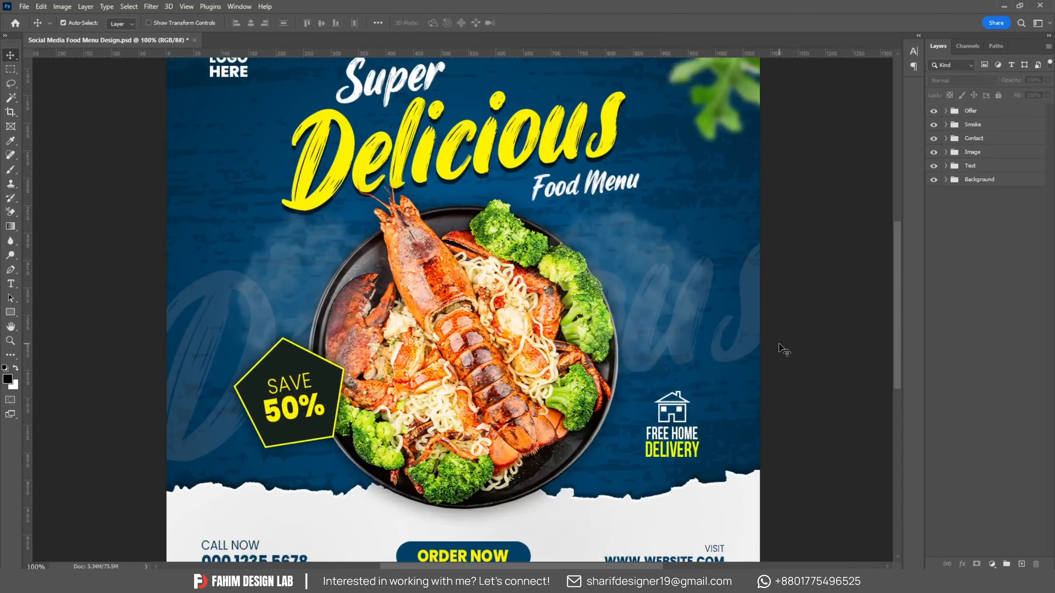
pyautogui.hotkey('ctrl', '-')
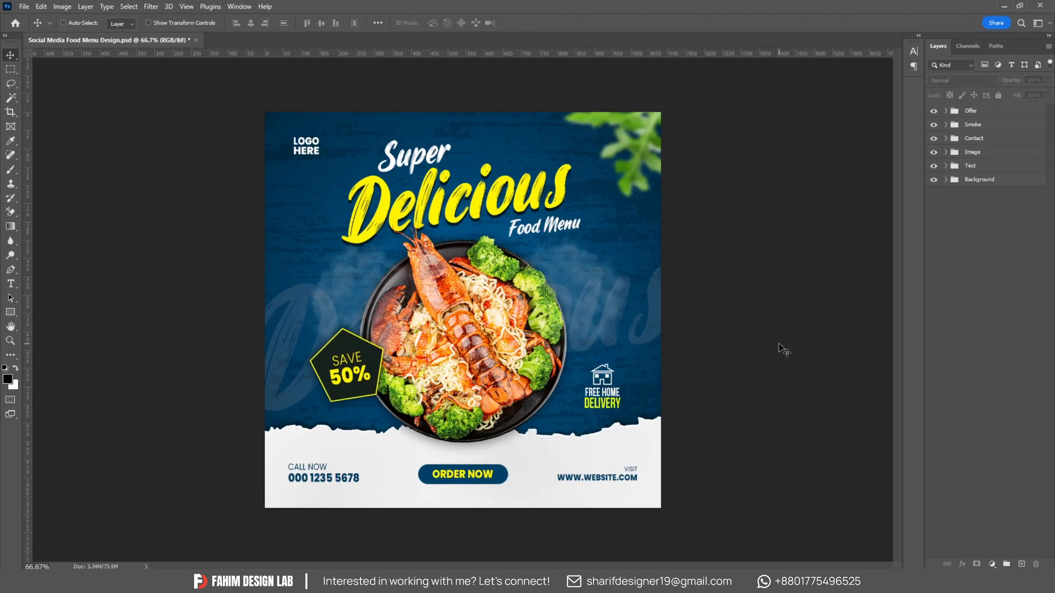